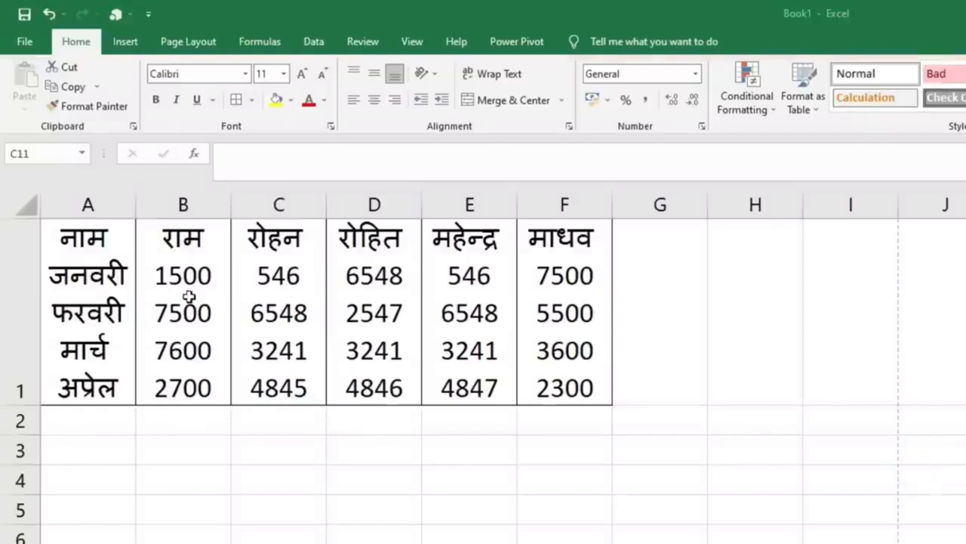
# Inspect B1's contents, try a =SUM(B1) formula in B2, then look at A1
pyautogui.click(200, 296)
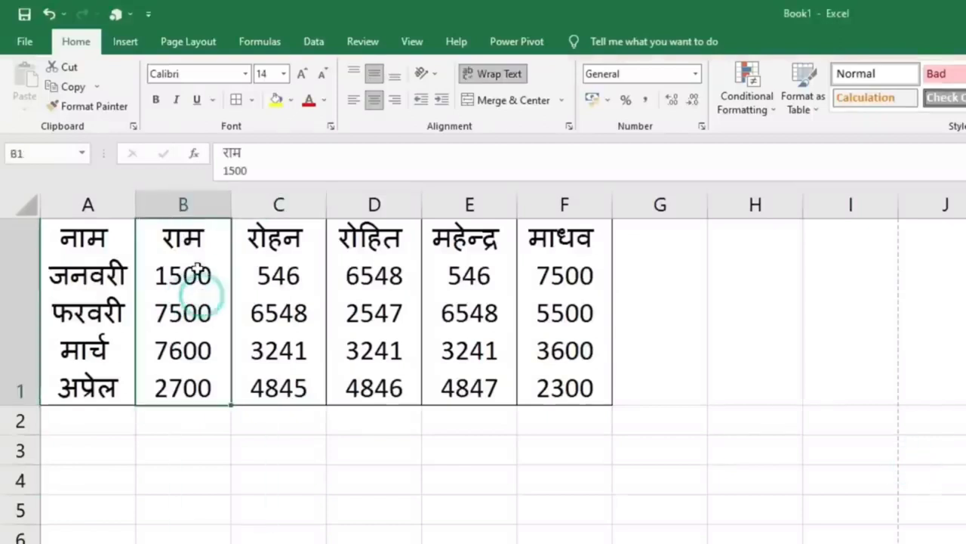
pyautogui.click(259, 173)
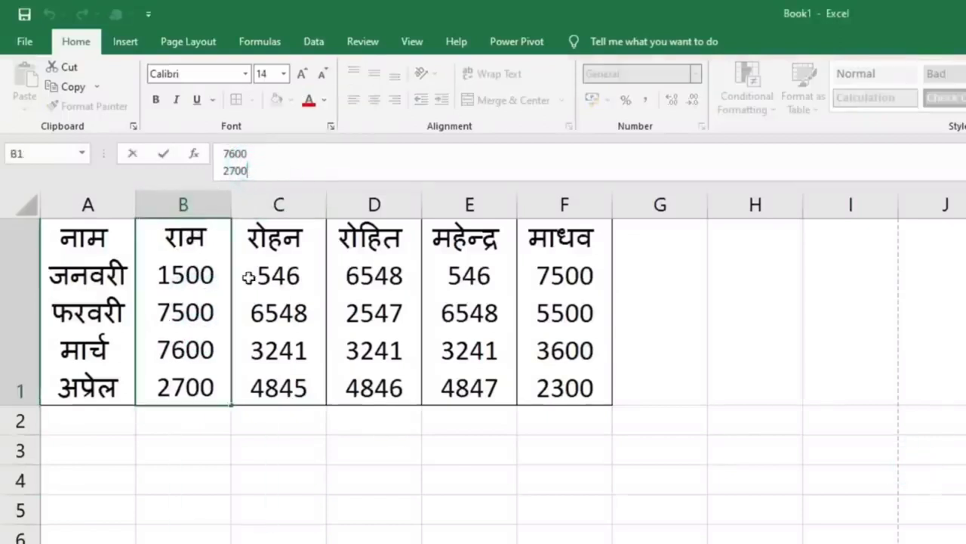
pyautogui.click(197, 421)
pyautogui.write('=SUM()')
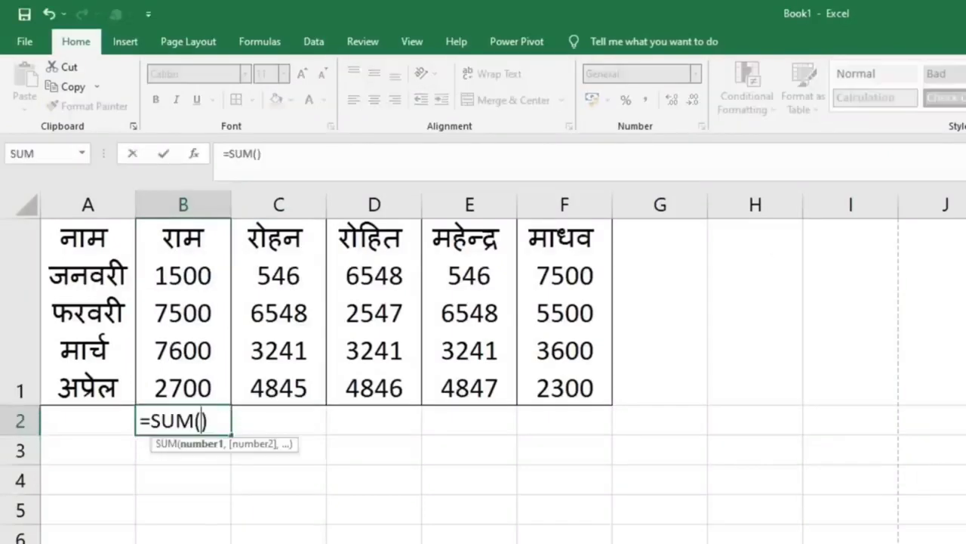
pyautogui.click(218, 531)
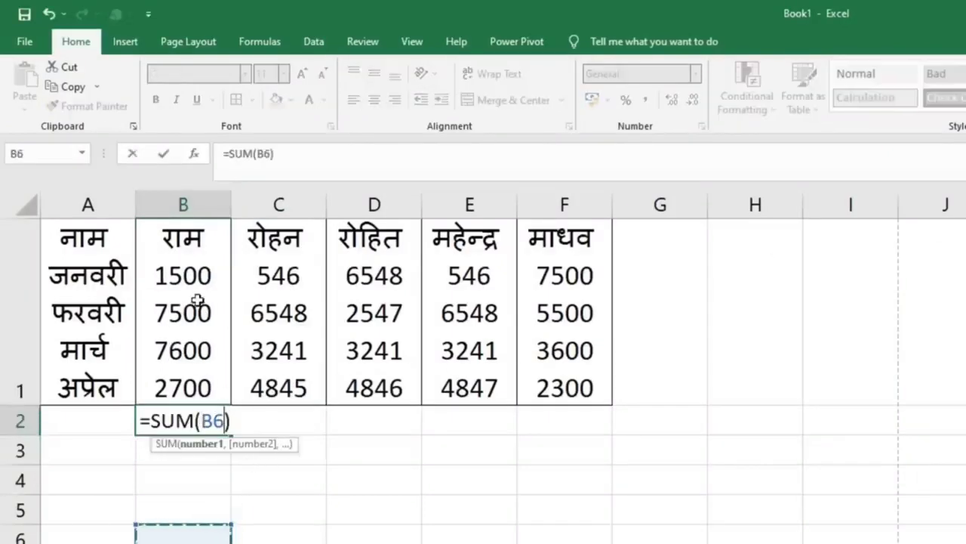
pyautogui.click(201, 249)
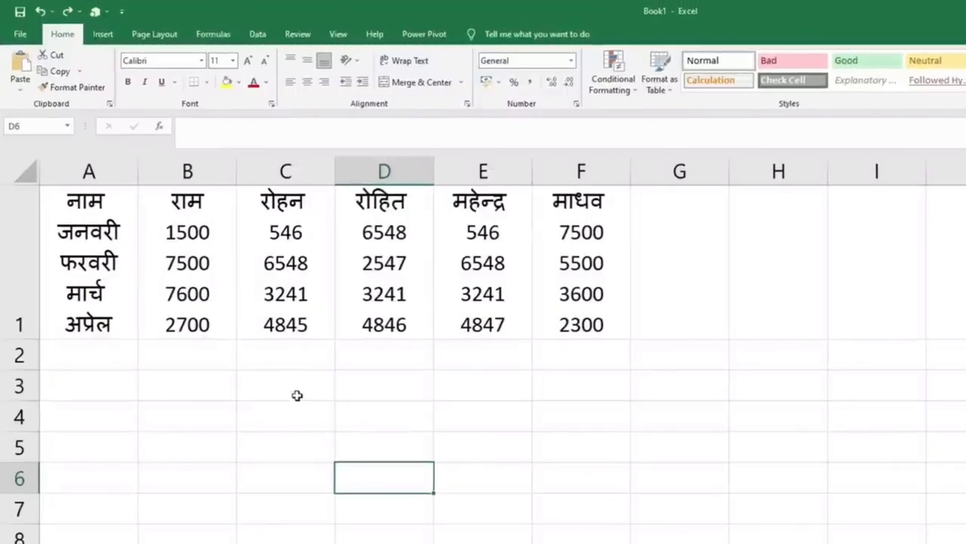
pyautogui.click(103, 251)
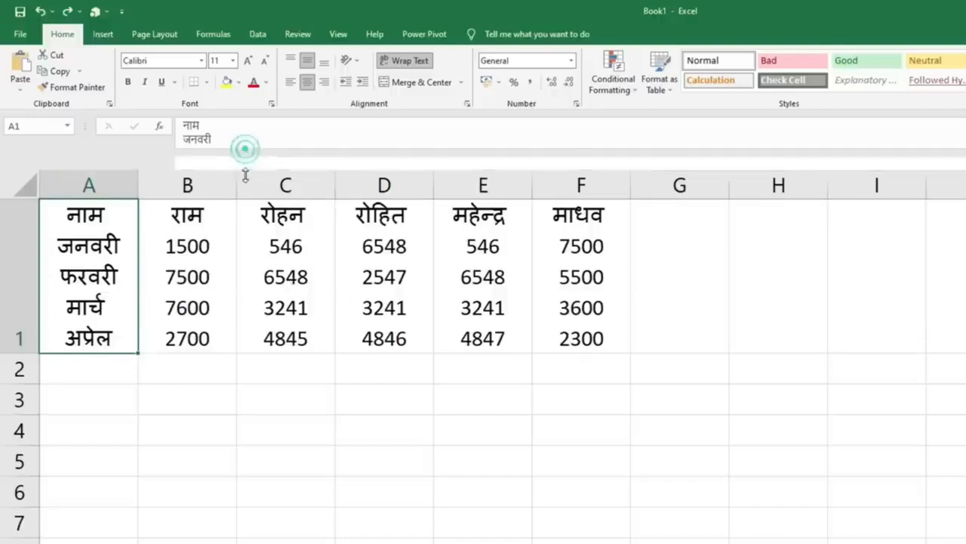
# Expand the formula bar to show all five lines, then review cells B1 through F1
pyautogui.moveTo(245, 150); pyautogui.dragTo(244, 196)
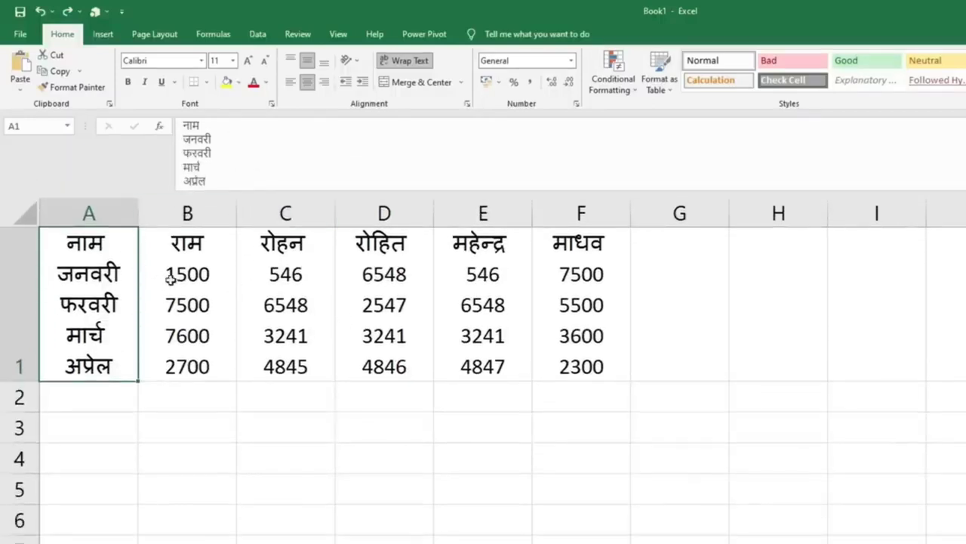
pyautogui.click(172, 276)
pyautogui.click(290, 278)
pyautogui.click(377, 283)
pyautogui.click(463, 280)
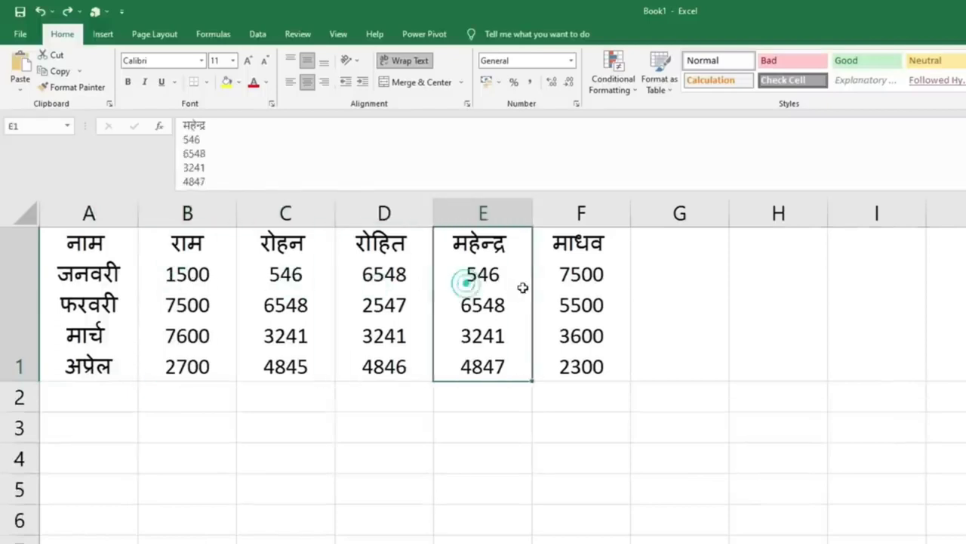
pyautogui.click(556, 285)
# Start an AutoSum of B1 in cell B2, then cancel it
pyautogui.click(193, 396)
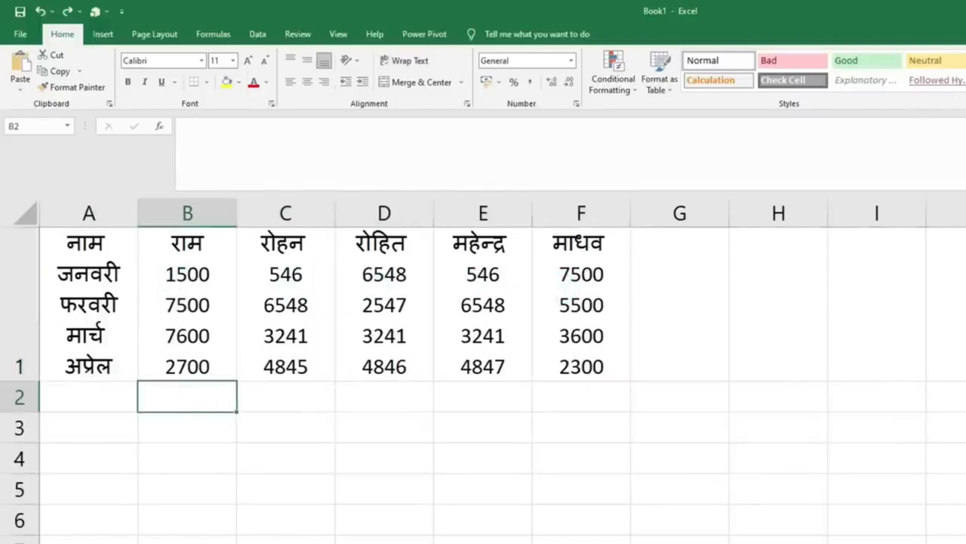
pyautogui.hotkey('alt', '=')
pyautogui.click(211, 259)
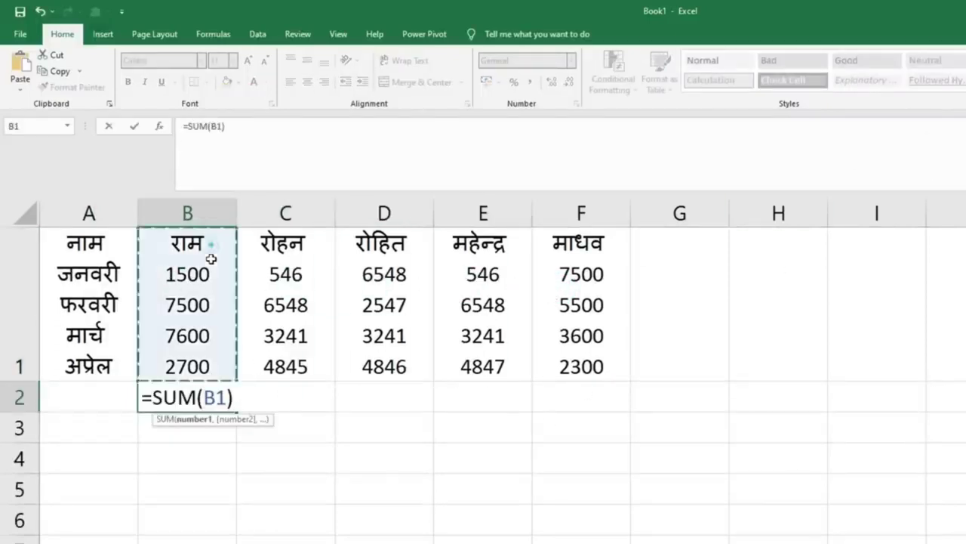
pyautogui.press('Escape')
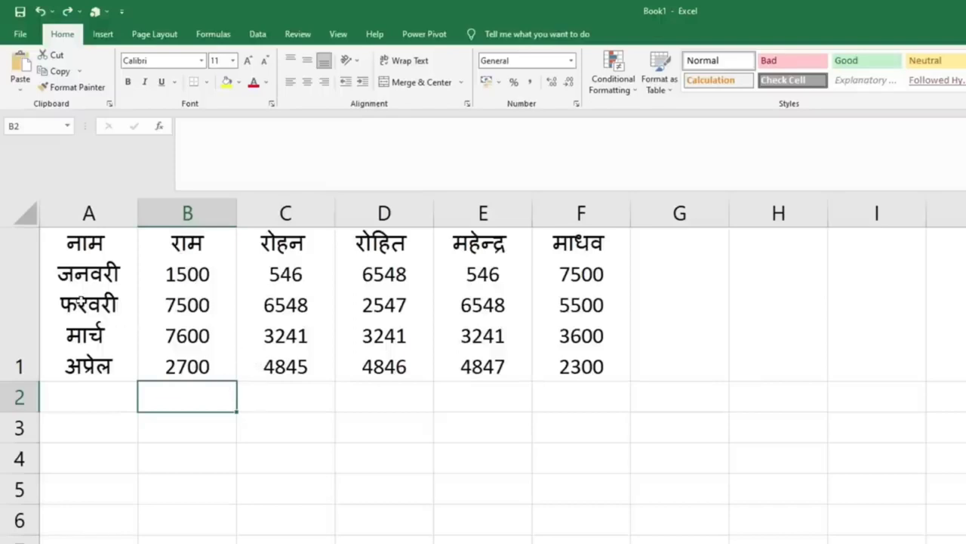
# Copy the table row A1:F1
pyautogui.moveTo(81, 302); pyautogui.dragTo(555, 294)
pyautogui.hotkey('ctrl', 'c')
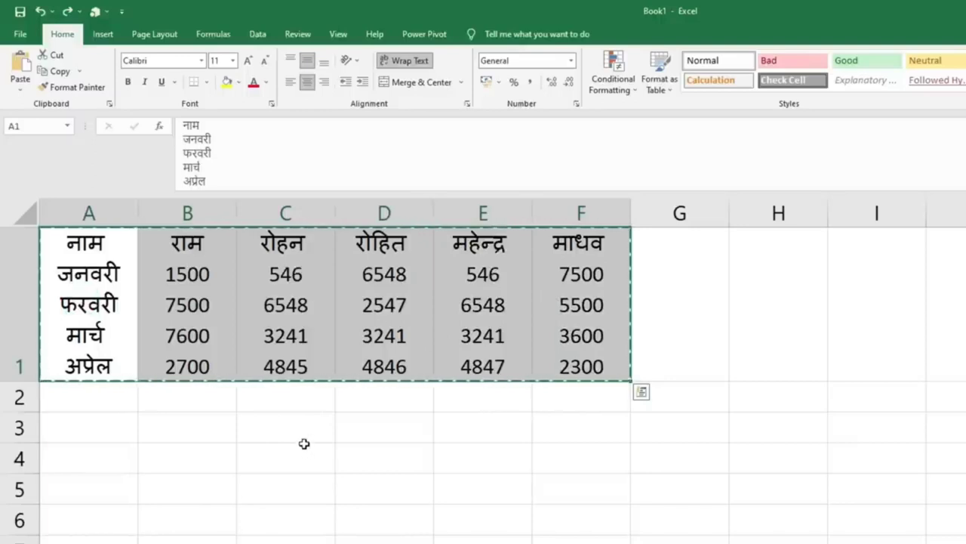
pyautogui.scroll(-2, 307, 445)
pyautogui.scroll(2, 308, 441)
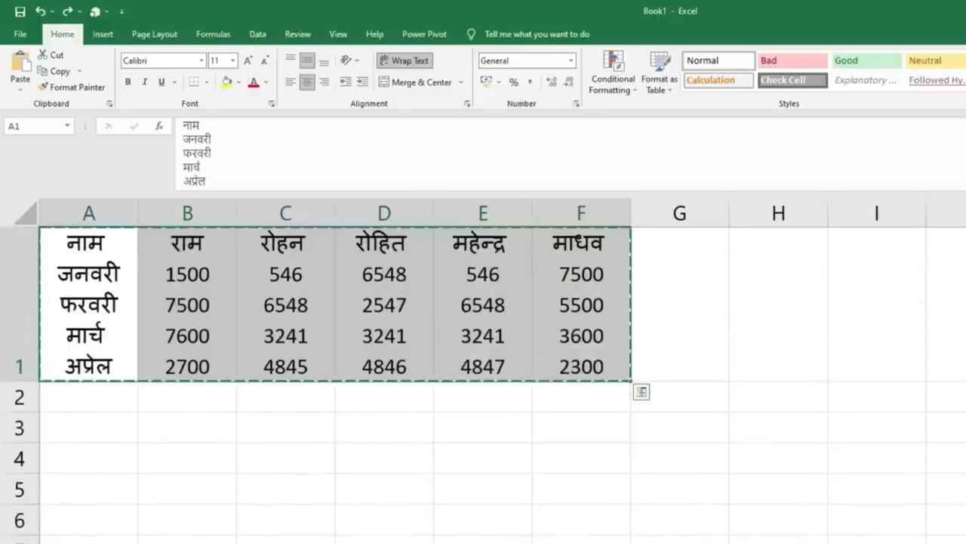
# Paste it with Transpose into cell A1 of the blank next sheet
pyautogui.hotkey('ctrl', 'pagedown')
pyautogui.rightClick(35, 224)
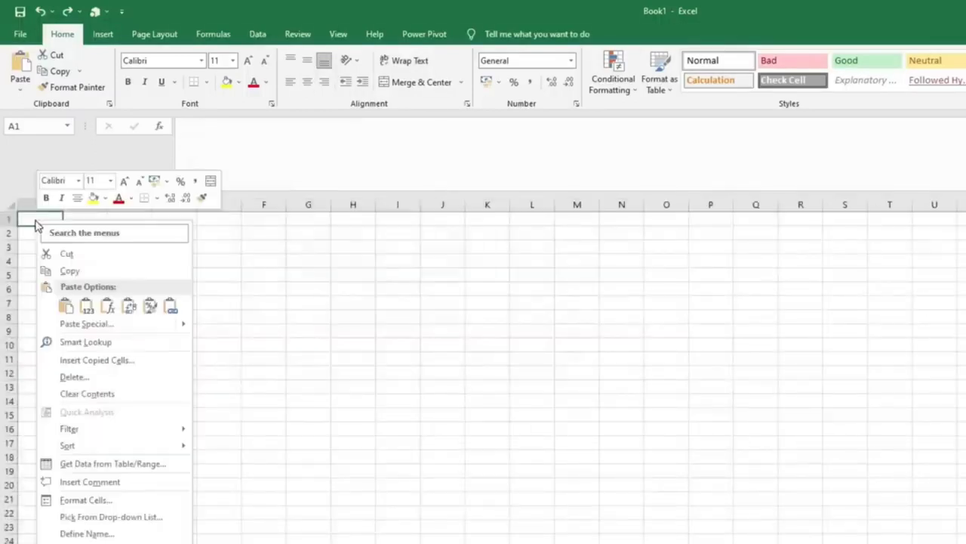
pyautogui.click(87, 323)
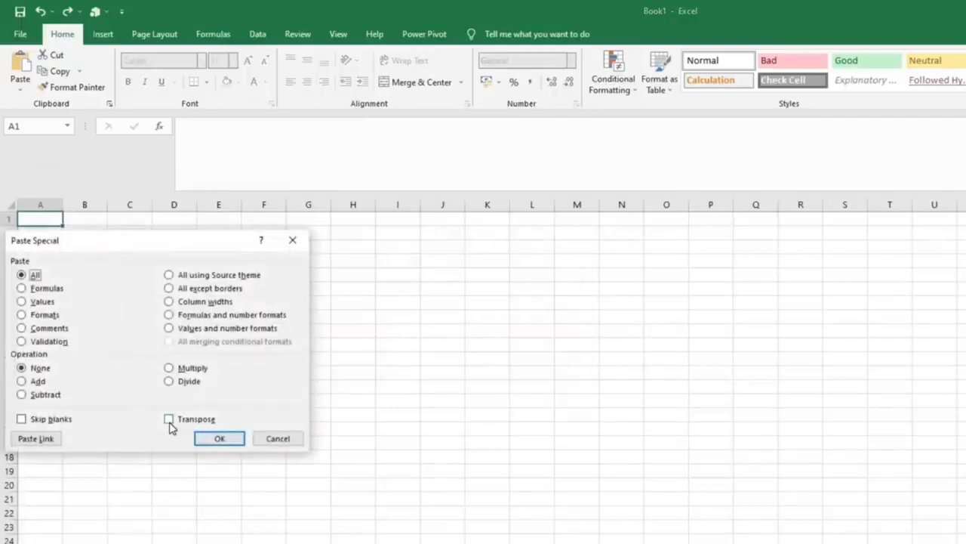
pyautogui.click(169, 419)
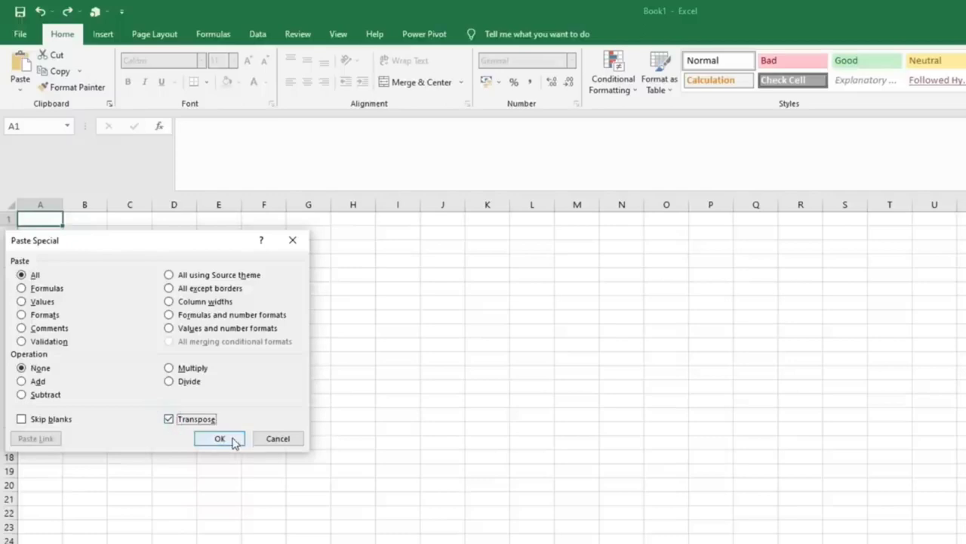
pyautogui.click(227, 437)
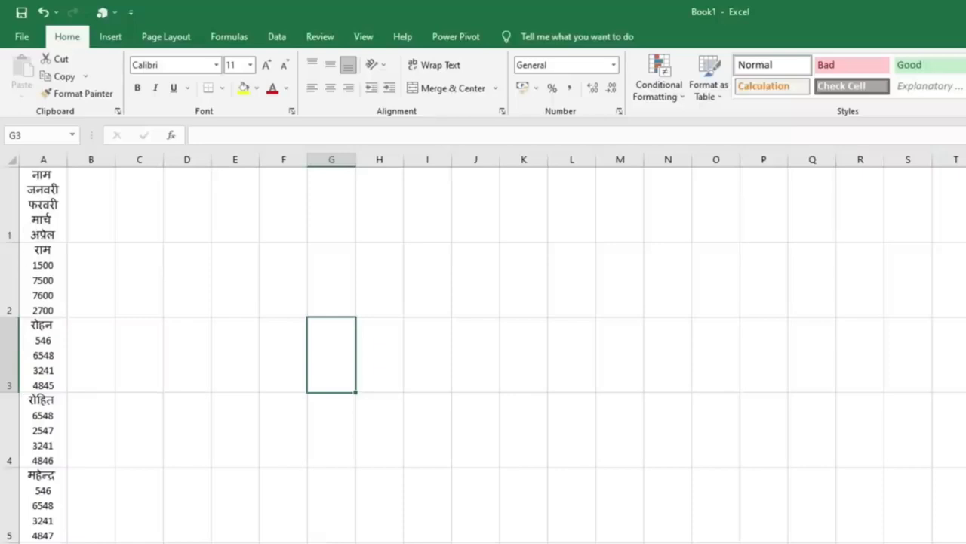
# Select the stacked cells A1:A6 and switch to the Data ribbon
pyautogui.moveTo(43, 542)
pyautogui.mouseDown()
pyautogui.moveTo(40, 203)
pyautogui.moveTo(58, 184)
pyautogui.mouseUp()
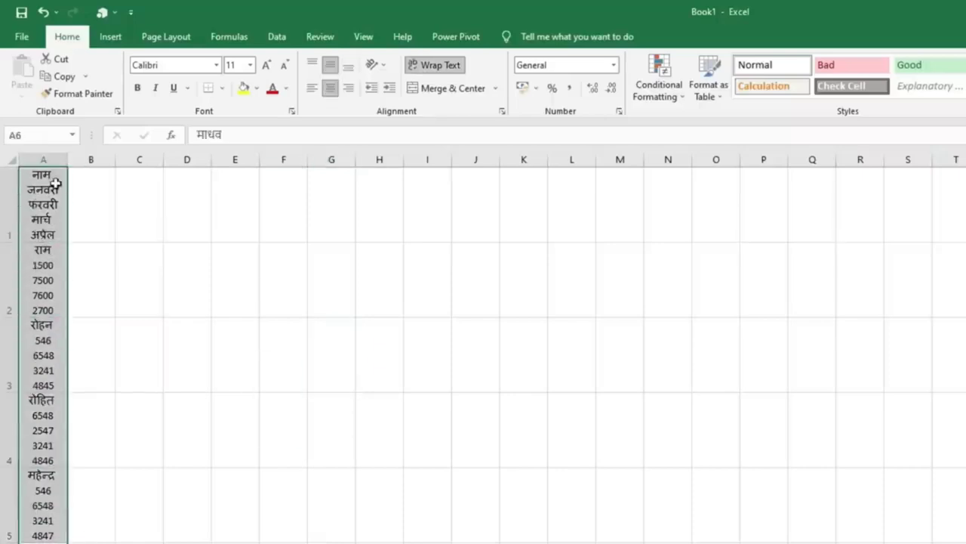
pyautogui.click(278, 36)
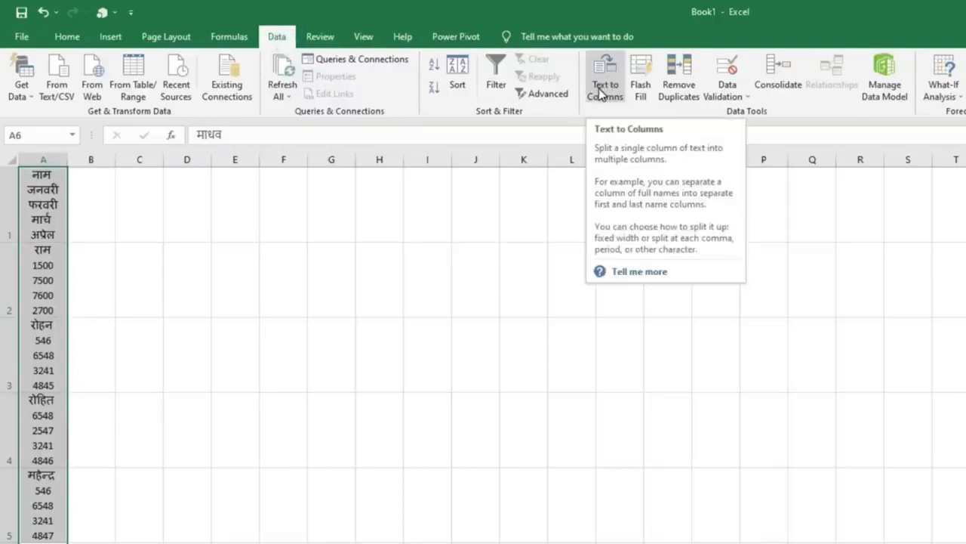
# Start Text to Columns on A1:A6 using the Delimited option
pyautogui.click(604, 94)
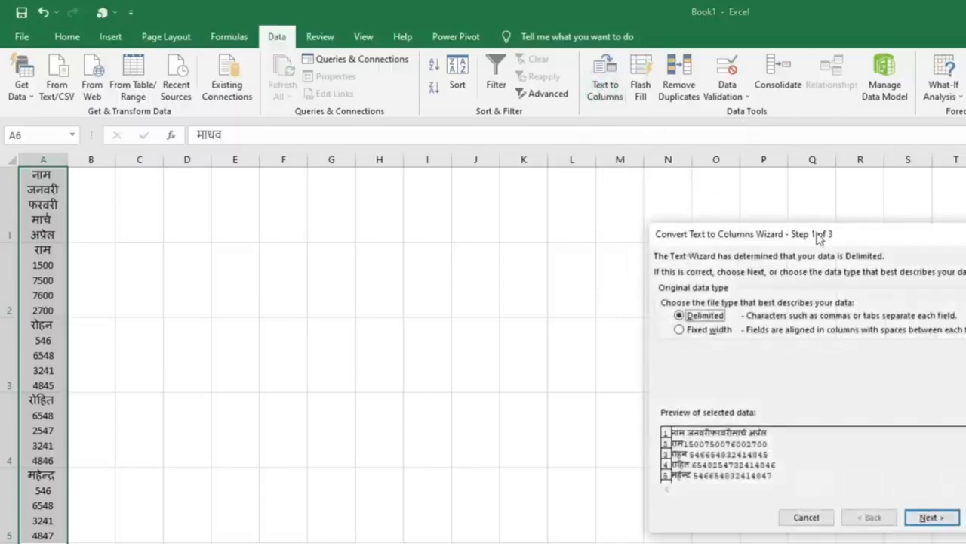
pyautogui.moveTo(821, 237); pyautogui.dragTo(416, 201)
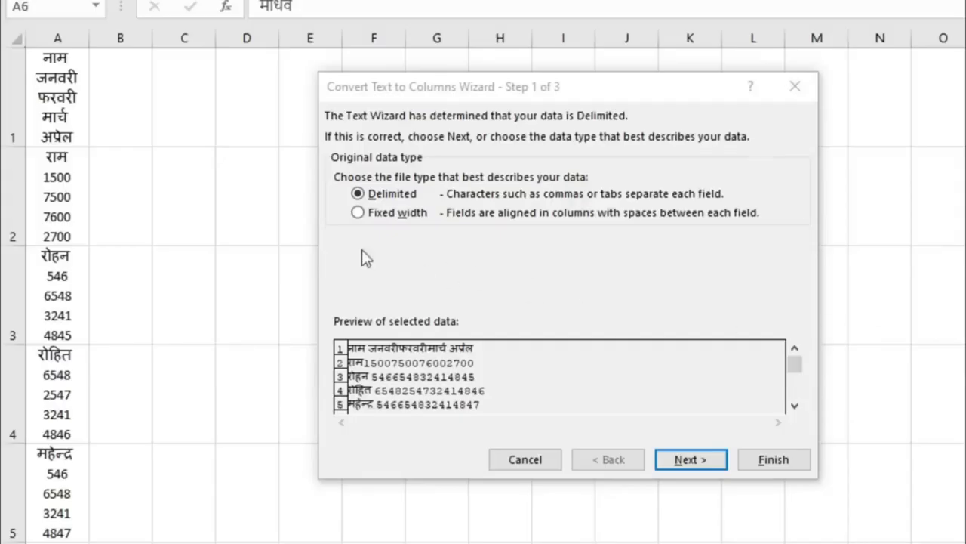
pyautogui.click(400, 194)
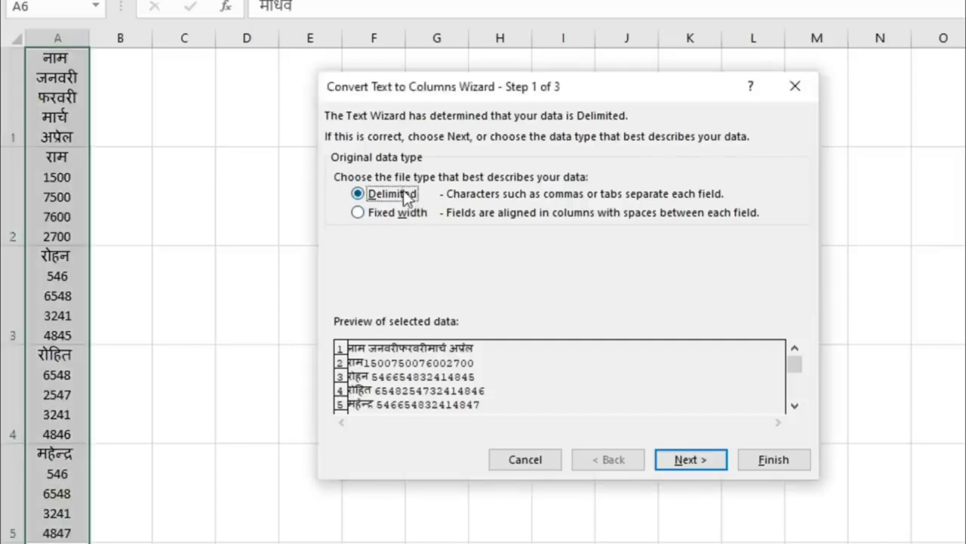
pyautogui.click(704, 461)
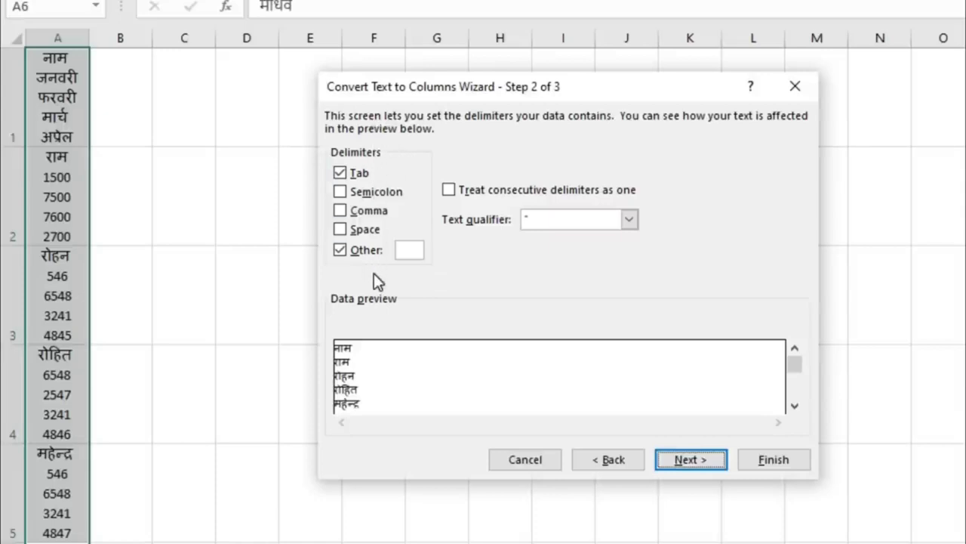
# Use a line break (Ctrl+J) as the Other delimiter instead of Tab and finish the split
pyautogui.click(368, 250)
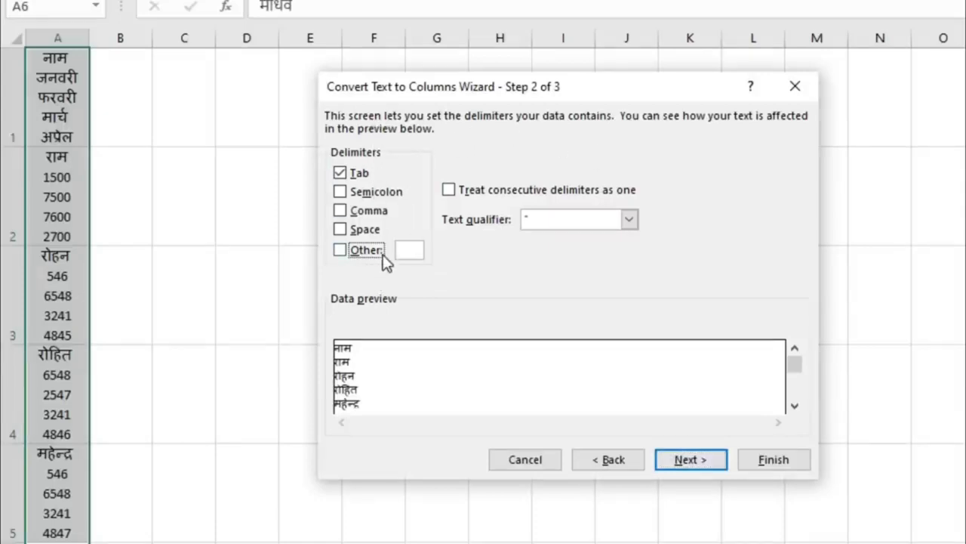
pyautogui.click(340, 251)
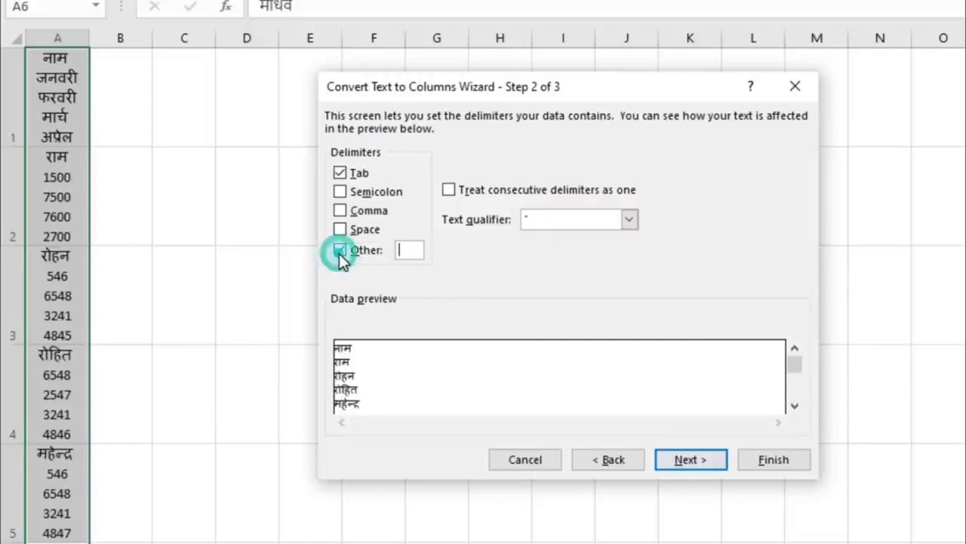
pyautogui.click(344, 174)
pyautogui.click(409, 250)
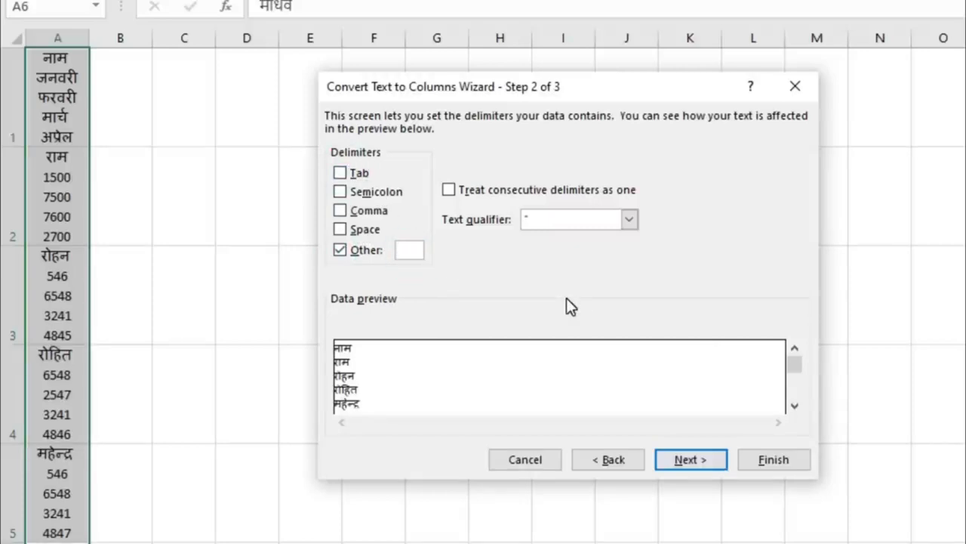
pyautogui.hotkey('ctrl', 'j')
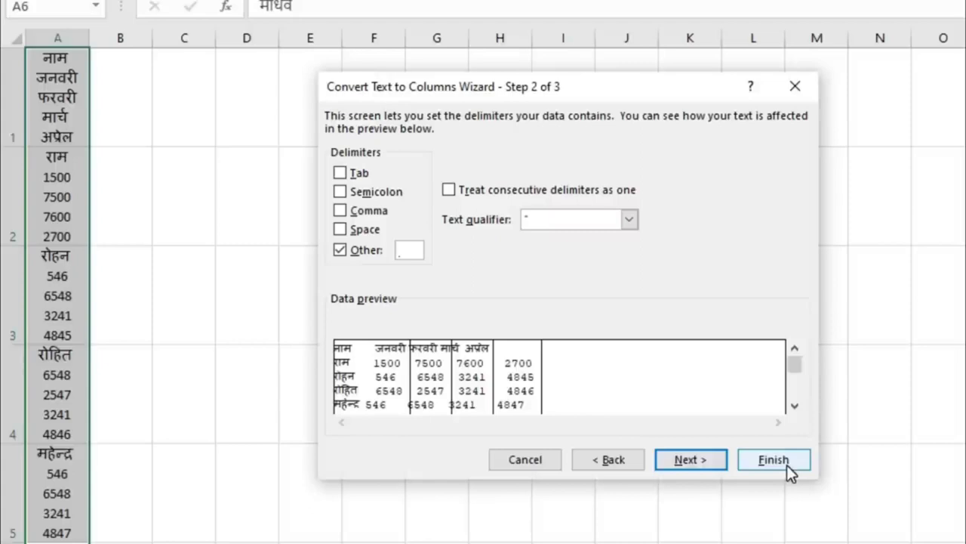
pyautogui.click(703, 465)
pyautogui.click(610, 459)
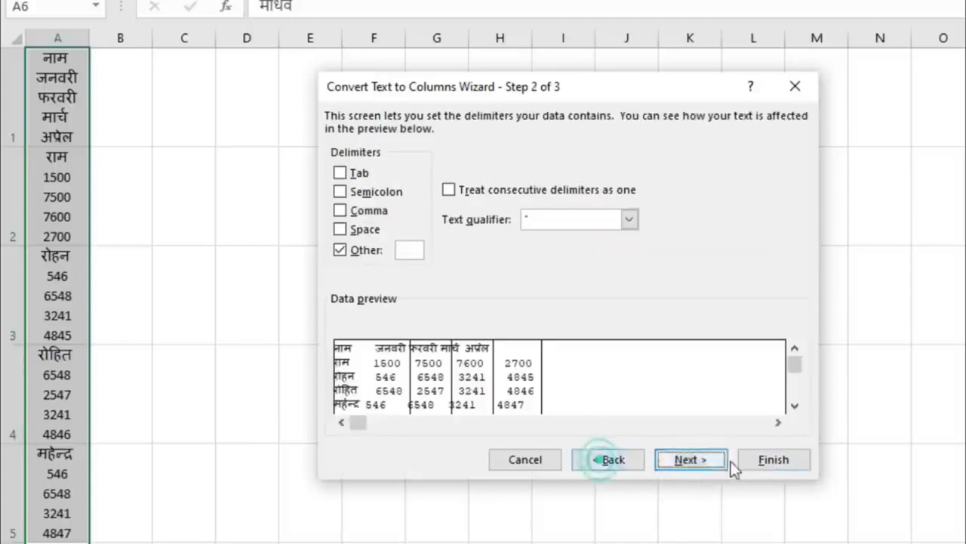
pyautogui.click(778, 462)
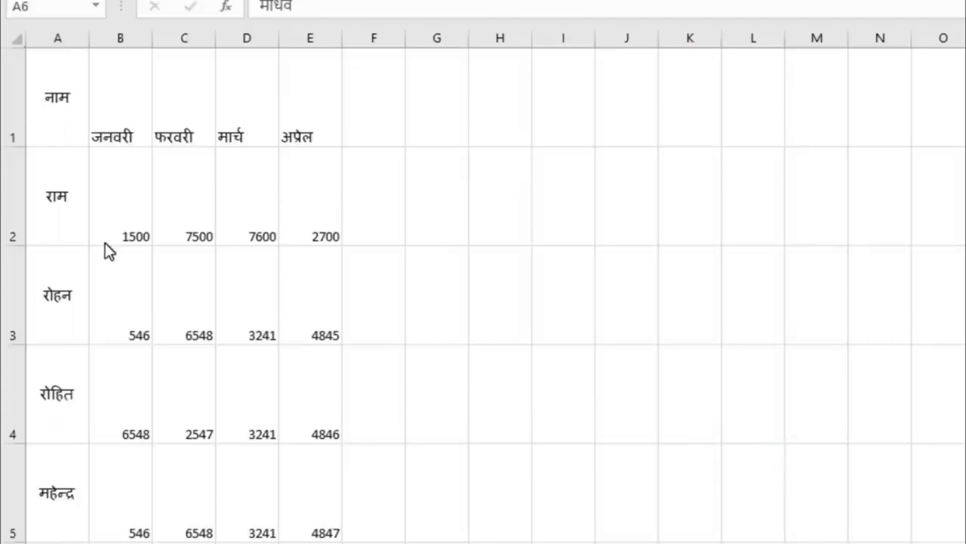
# Shrink the height of the table rows to a compact size, then select columns A:E
pyautogui.moveTo(10, 71); pyautogui.dragTo(14, 489)
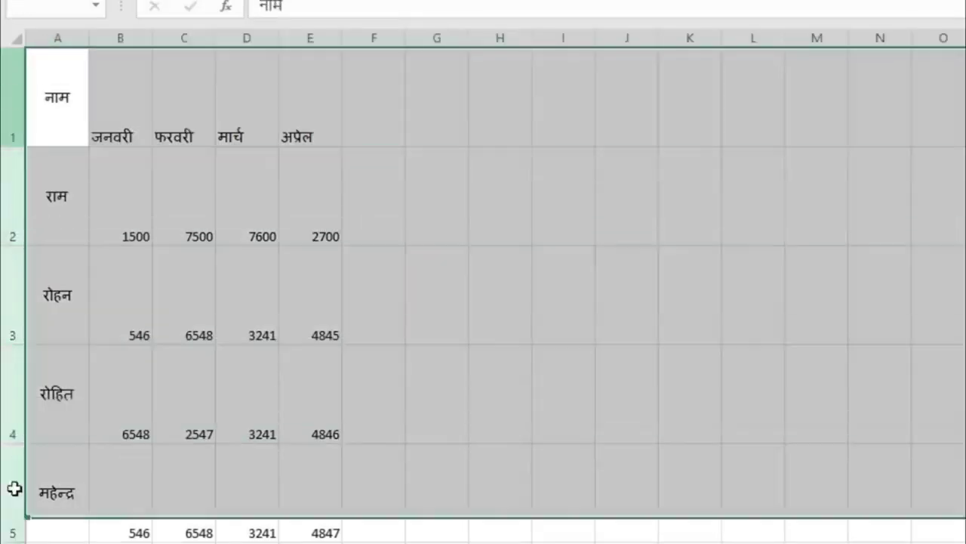
pyautogui.moveTo(14, 134); pyautogui.dragTo(16, 79)
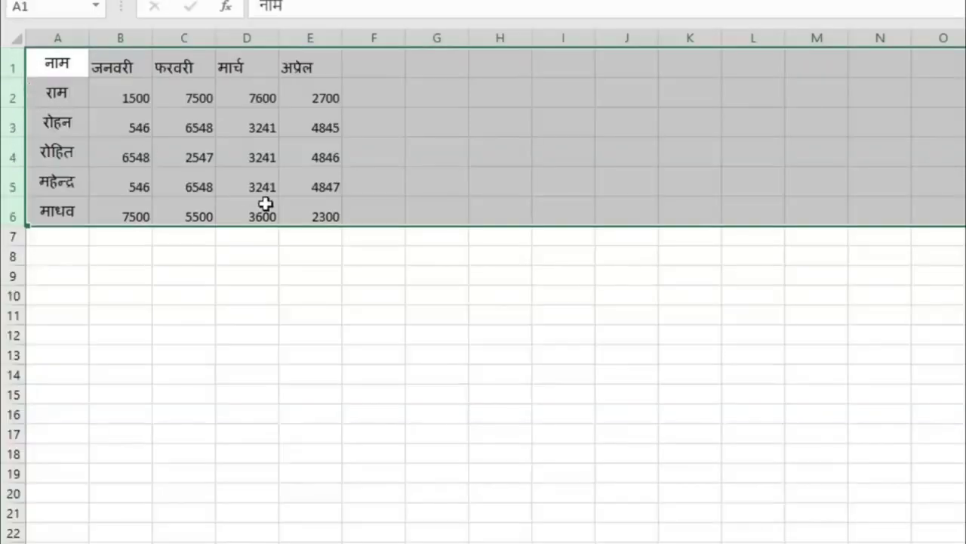
pyautogui.click(247, 92)
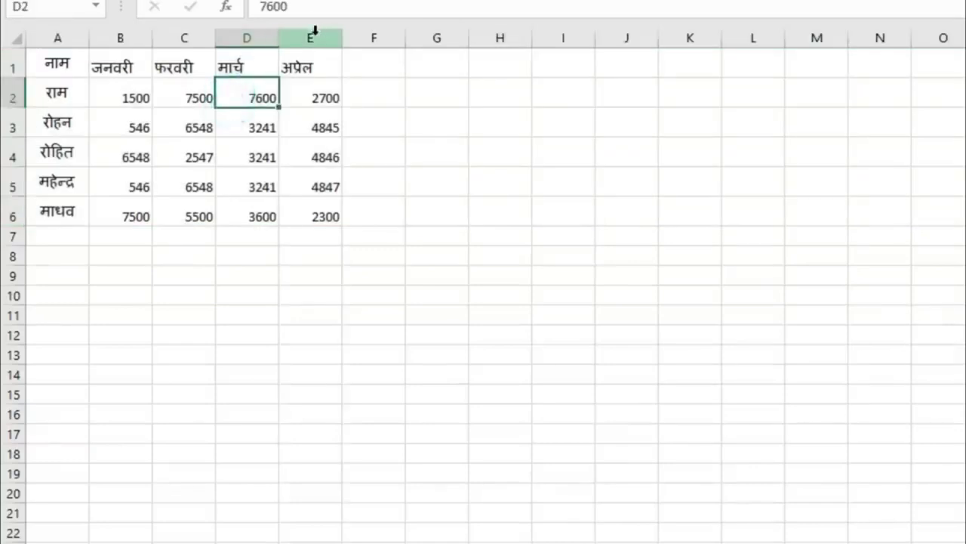
pyautogui.moveTo(315, 31); pyautogui.dragTo(75, 37)
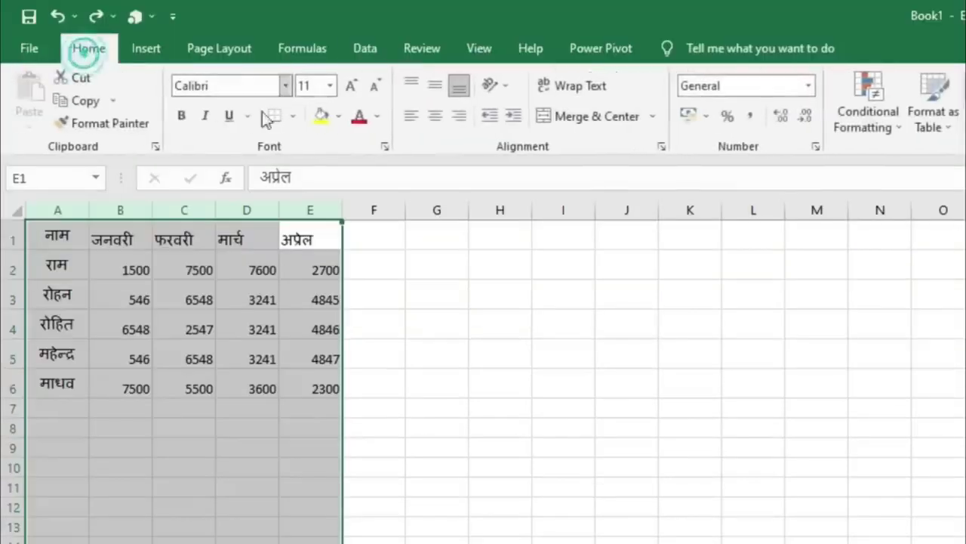
# Center the contents of columns A:E horizontally and vertically
pyautogui.click(431, 116)
pyautogui.click(434, 84)
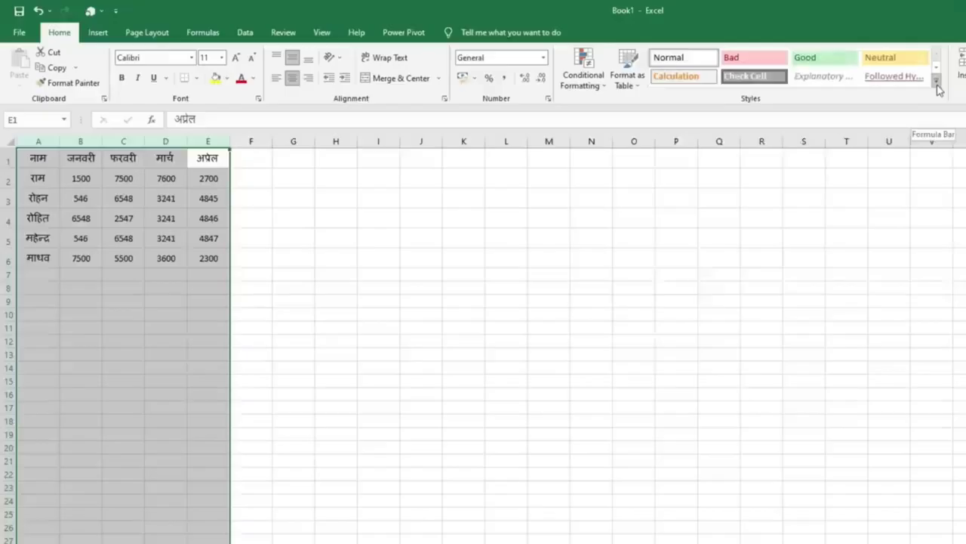
pyautogui.click(935, 81)
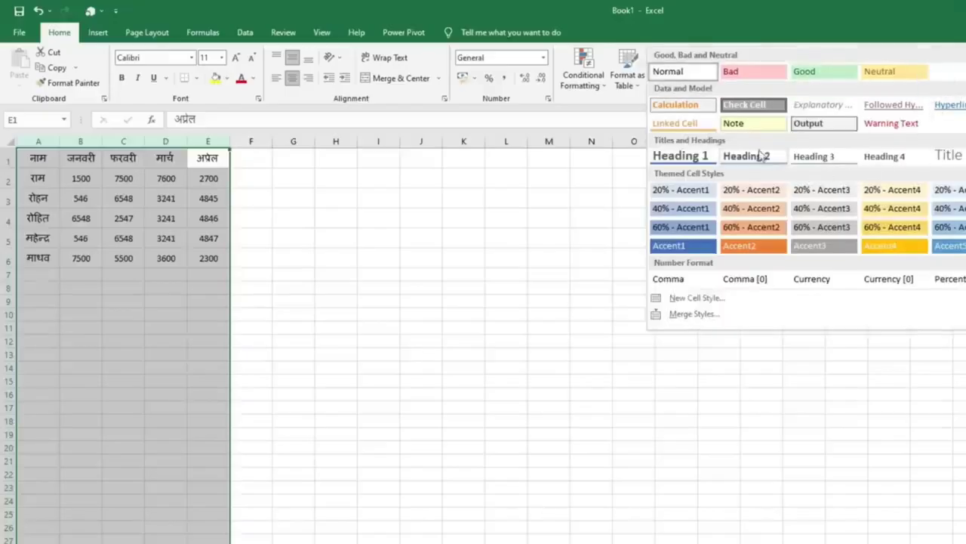
pyautogui.click(216, 261)
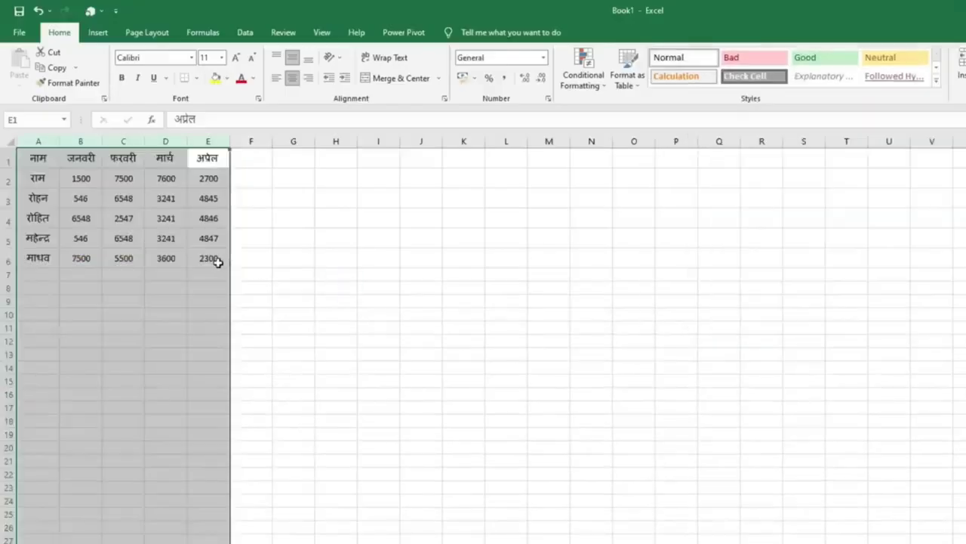
# Apply the yellow Note cell style to the table range A1:E6
pyautogui.moveTo(208, 258); pyautogui.dragTo(34, 158)
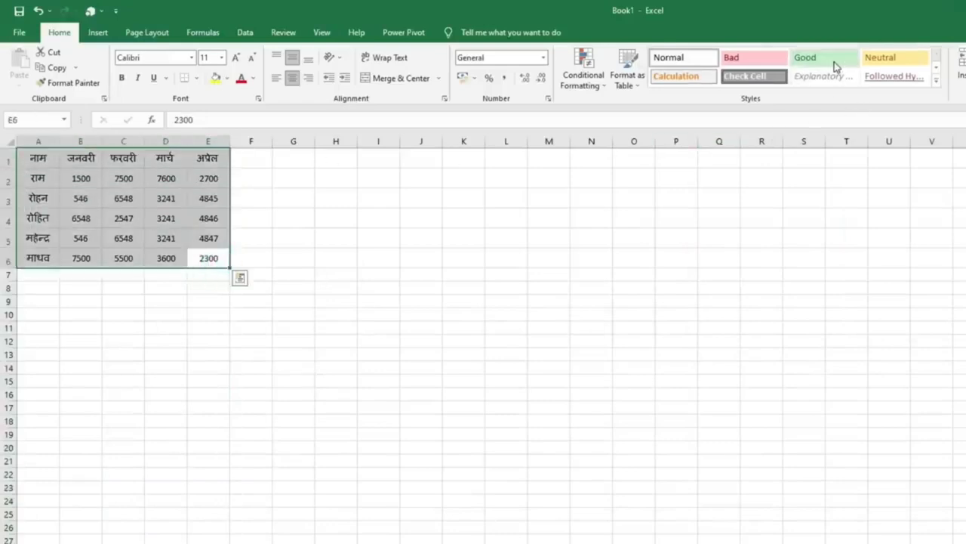
pyautogui.click(935, 80)
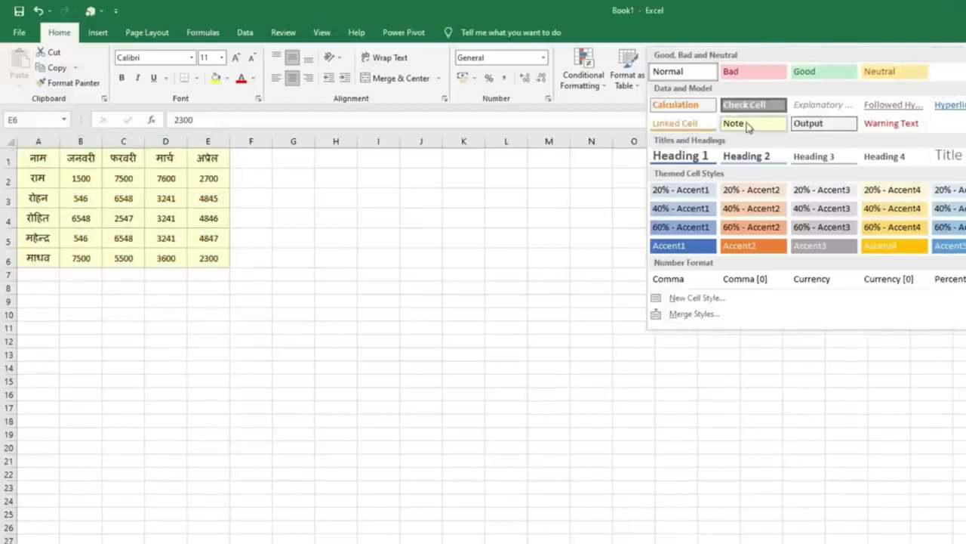
pyautogui.click(746, 123)
pyautogui.click(209, 288)
pyautogui.click(77, 276)
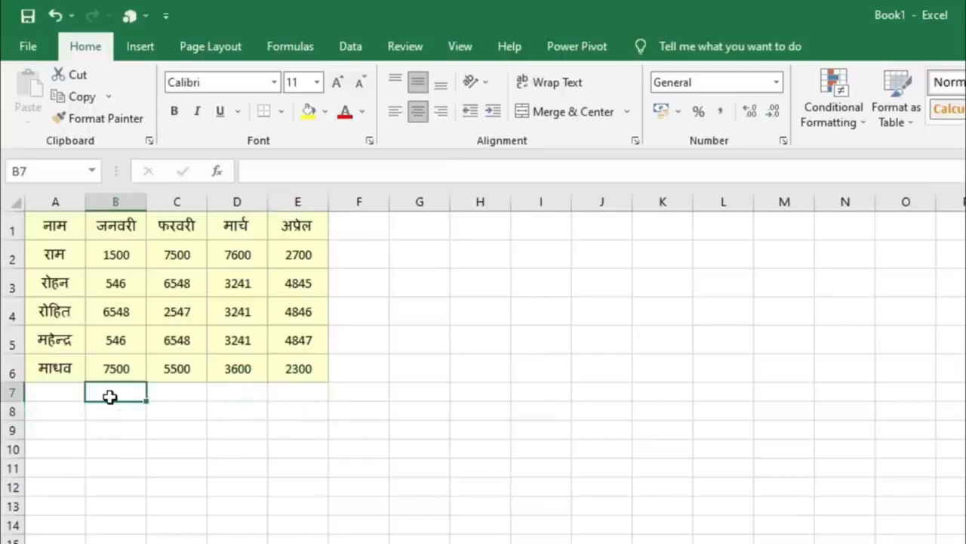
# Total the January column in B7 with =SUM(B2:B6) and fill it across to E7
pyautogui.hotkey('alt', '=')
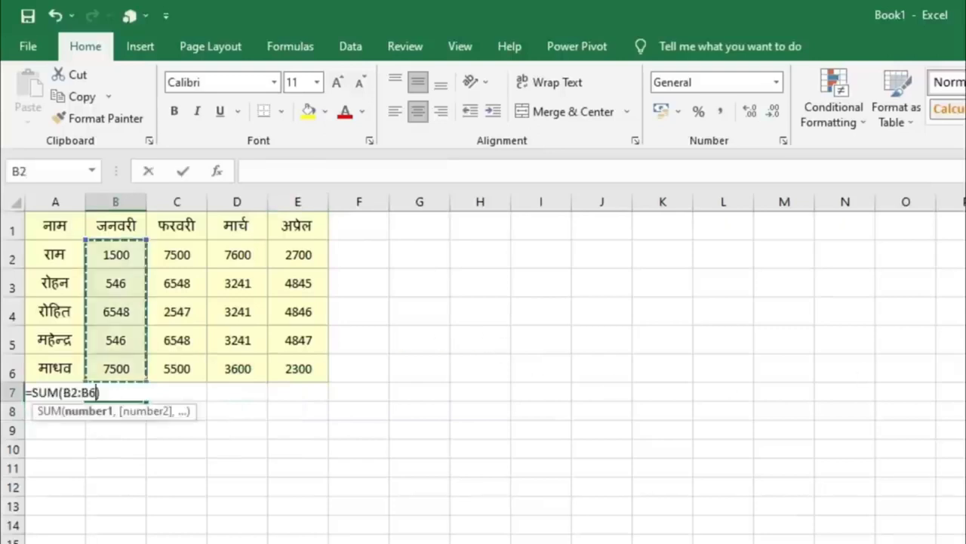
pyautogui.press('Escape')
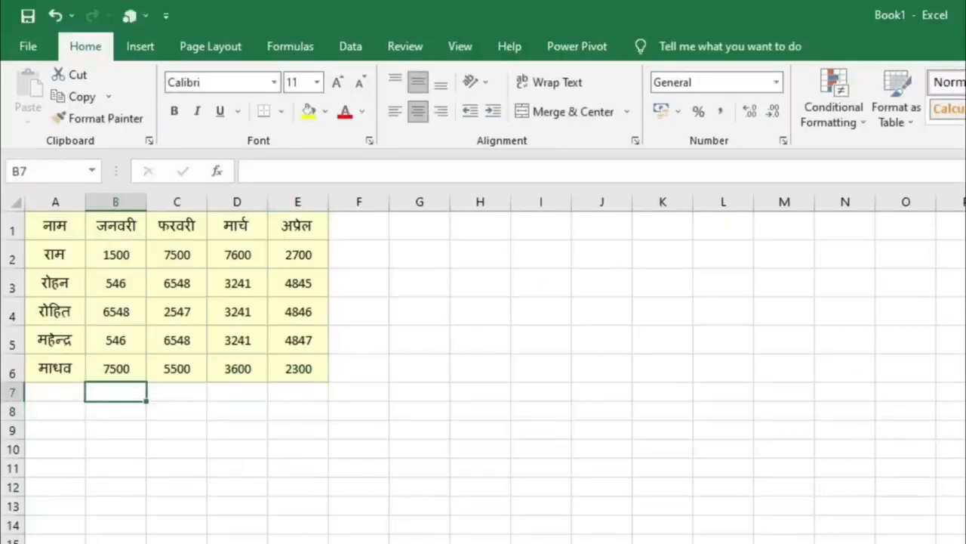
pyautogui.hotkey('alt', '=')
pyautogui.press('Return')
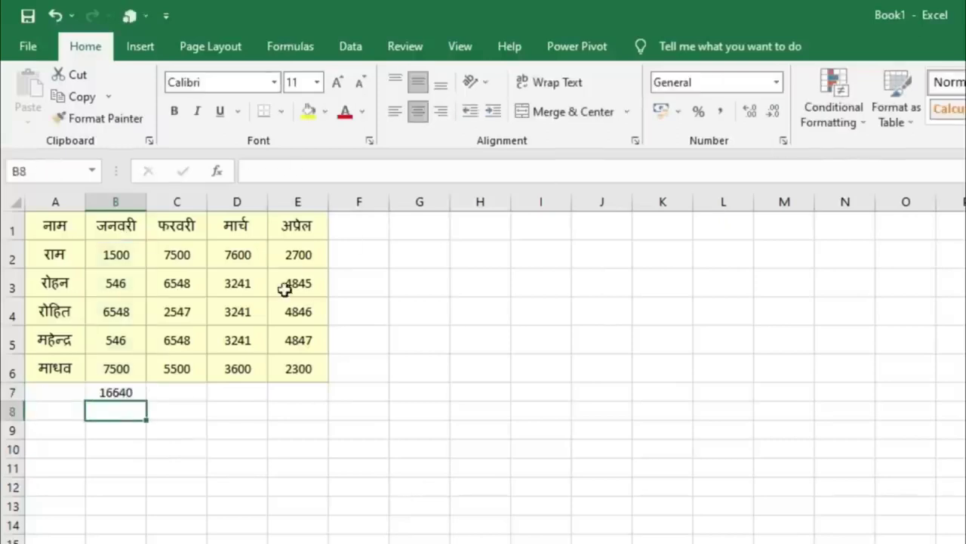
pyautogui.click(135, 390)
pyautogui.moveTo(146, 401); pyautogui.dragTo(332, 399)
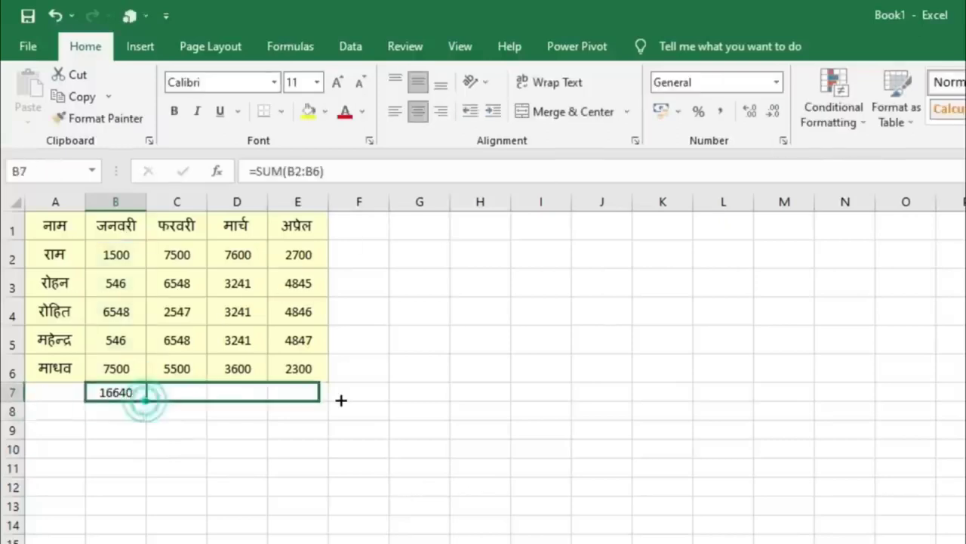
pyautogui.click(364, 460)
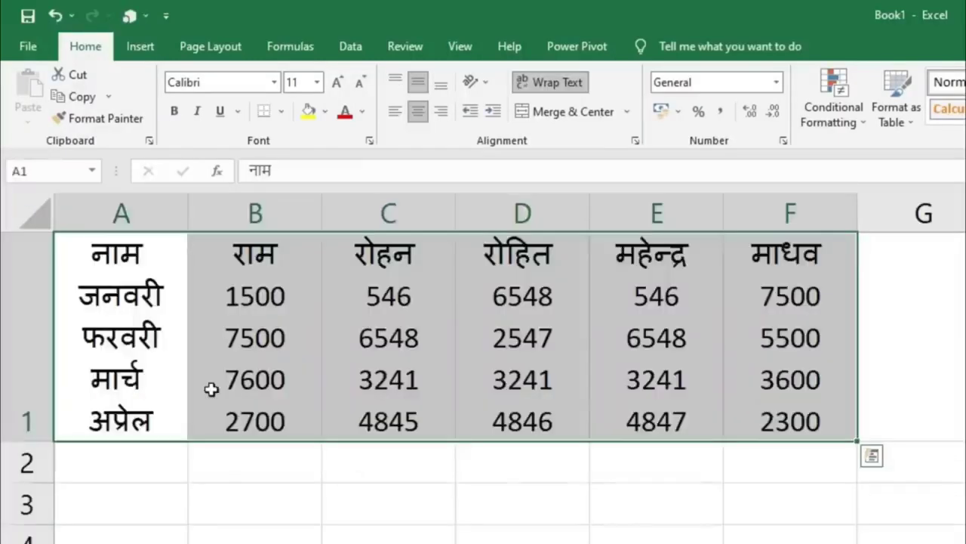
pyautogui.click(295, 327)
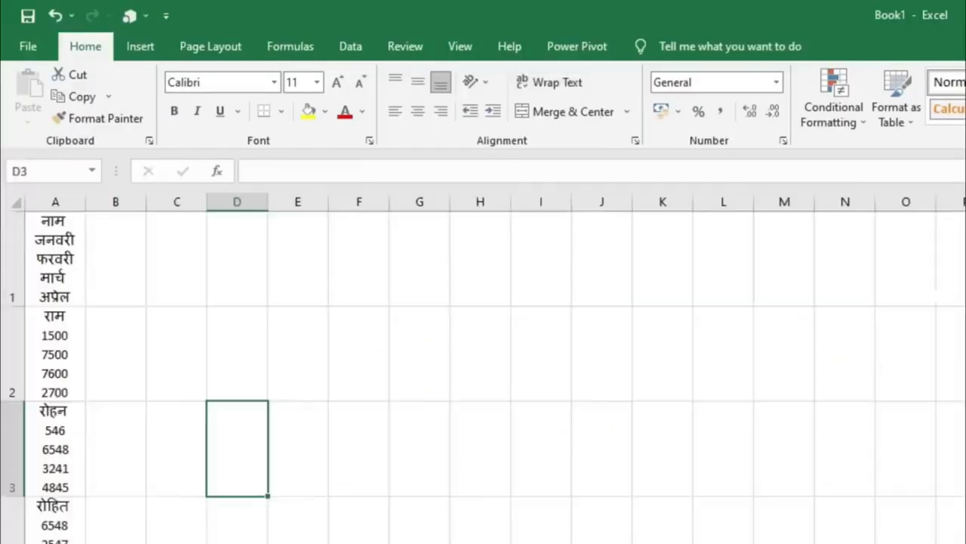